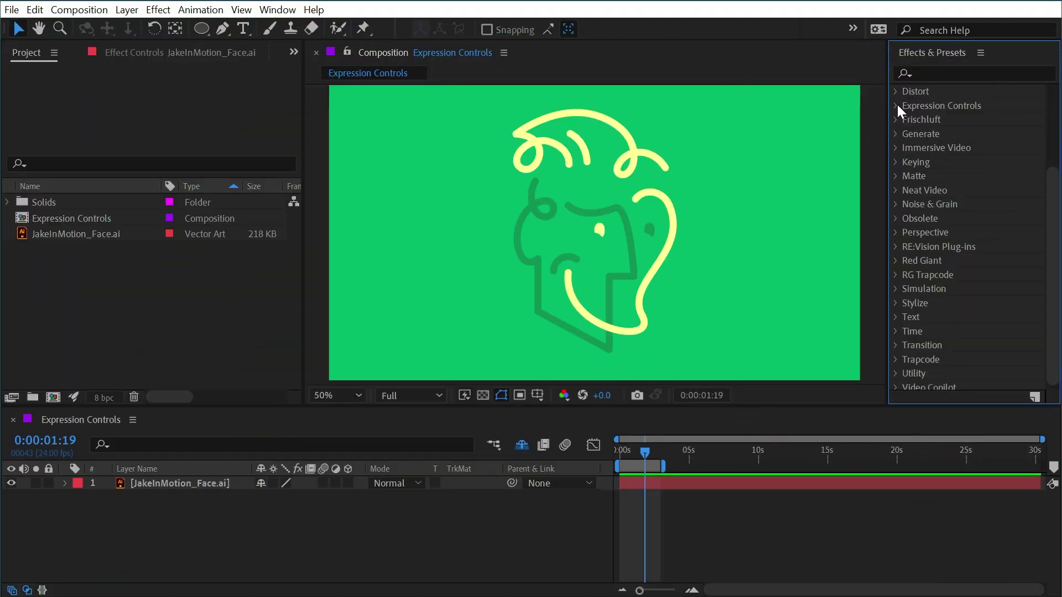
- Expand the Expression Controls category to list Checkbox, Color, Point, Slider and the other control effects
left_click(898, 105)
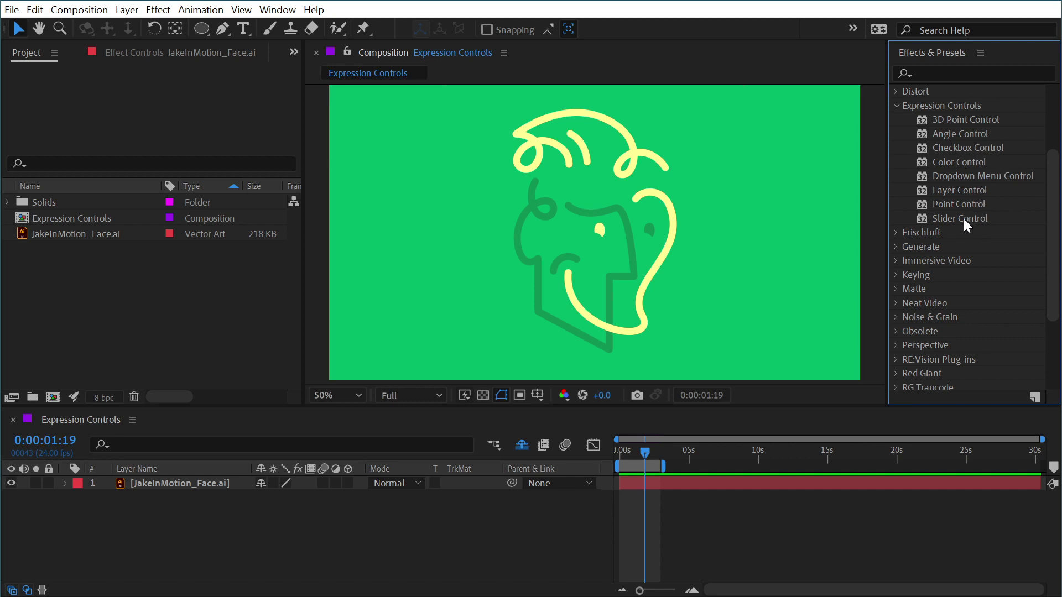
- Apply Slider Control to the JakeInMotion_Face.ai layer and scrub its Slider value to 103.00
left_click_drag(960, 219, 607, 234)
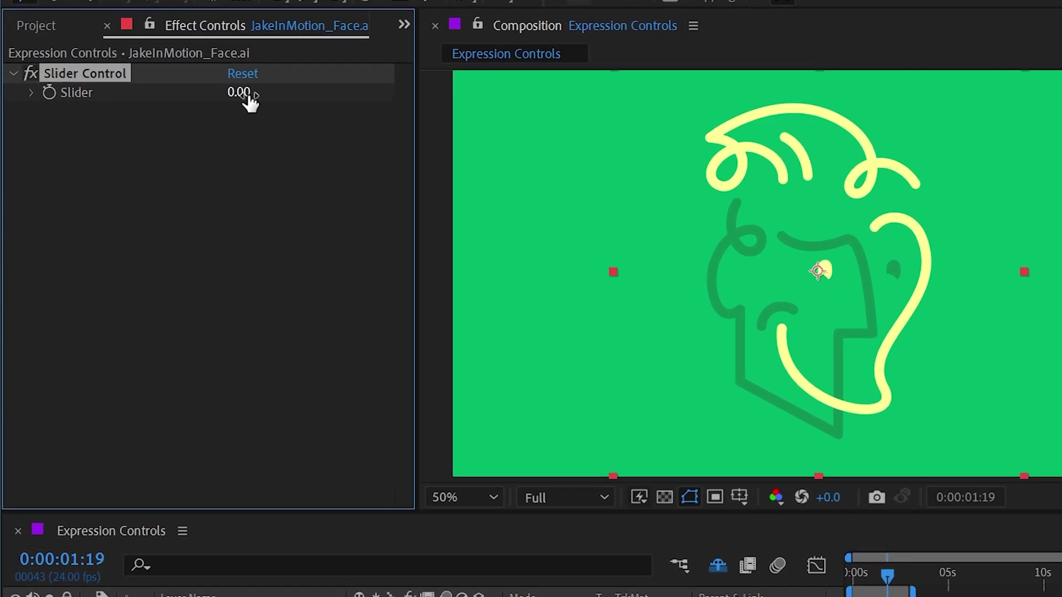
left_click_drag(176, 103, 227, 105)
left_click_drag(332, 96, 435, 103)
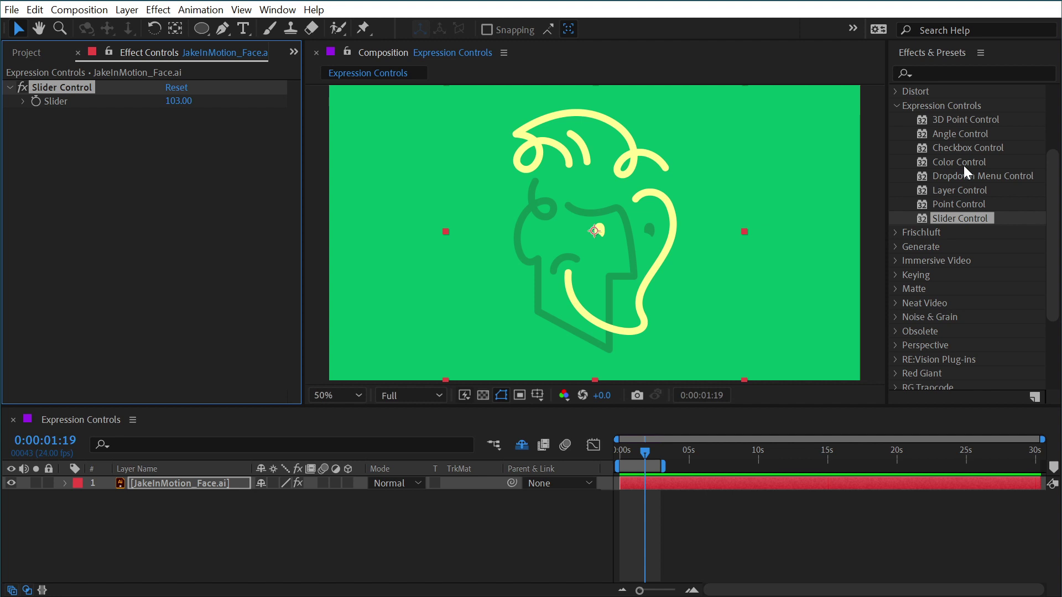
- Select 3D Point through Point Control and apply all seven controls to JakeInMotion_Face.ai
left_click(965, 120)
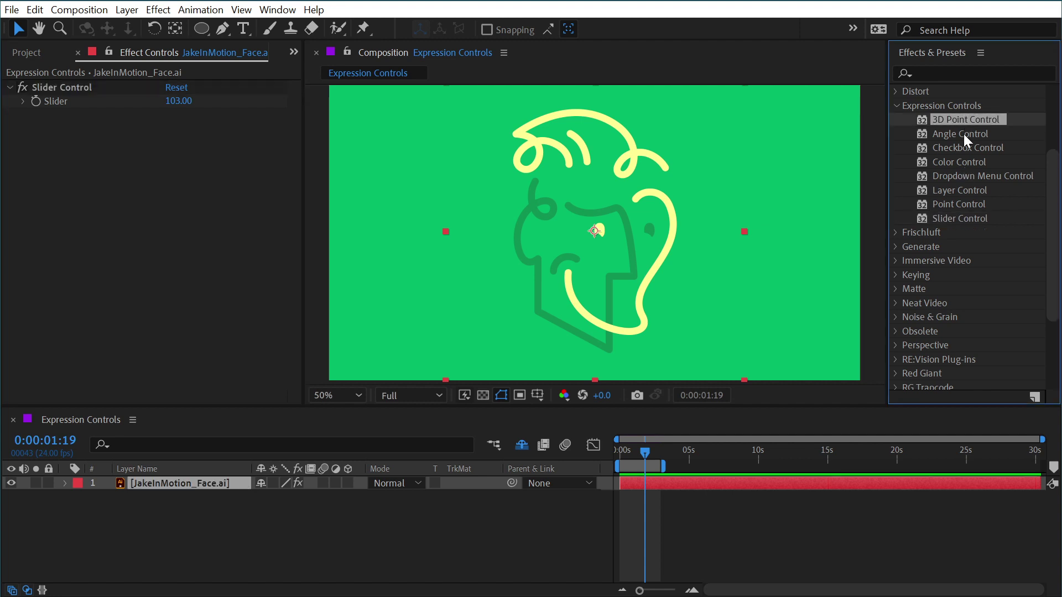
left_click(954, 204, "shift")
left_click_drag(953, 118, 166, 105)
left_click(129, 357)
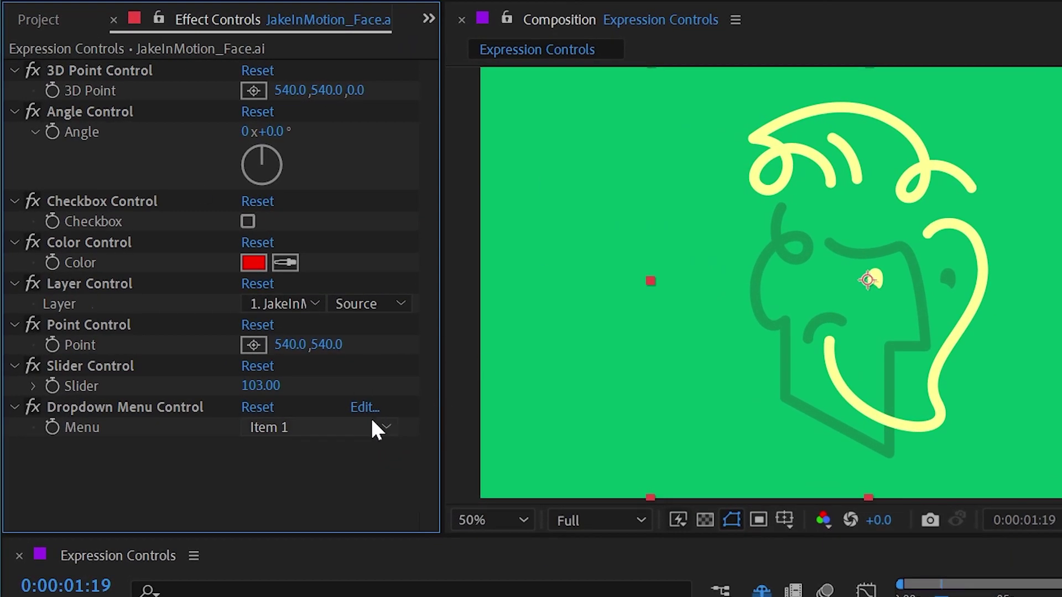
- Move Point Control to the top, set Point to 469,556 and Angle to 47°
left_click_drag(103, 326, 151, 65)
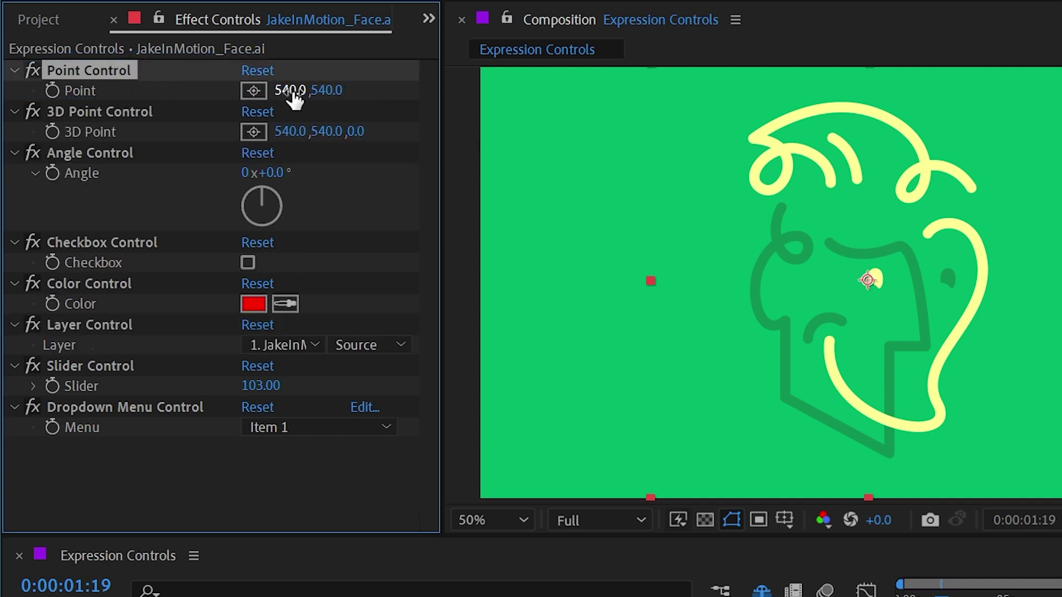
left_click(254, 90)
left_click(947, 378)
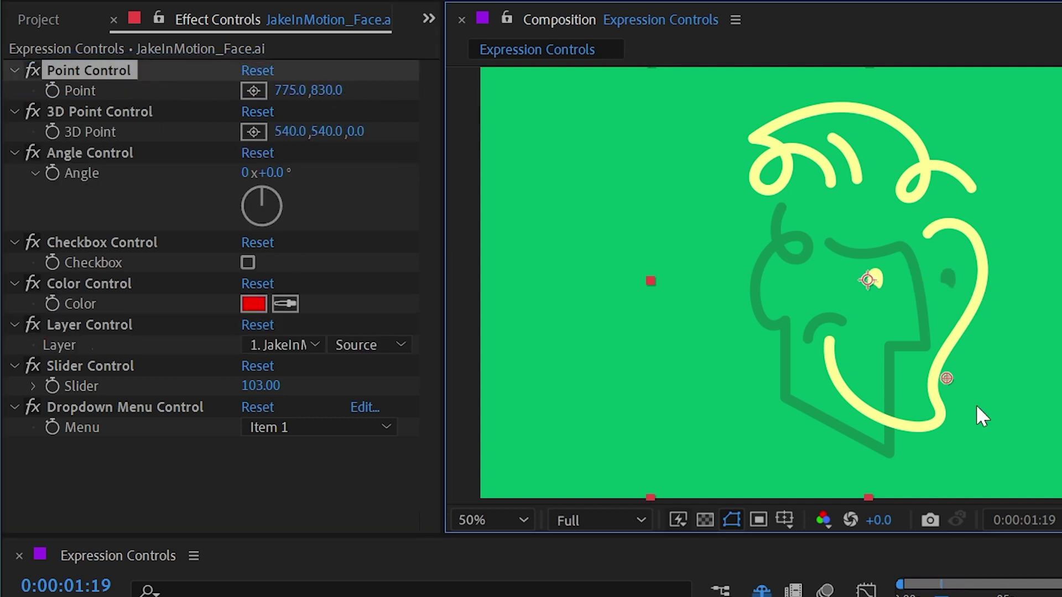
mouse_move(975, 404)
left_mouse_down()
mouse_move(805, 384)
mouse_move(699, 357)
mouse_move(761, 264)
mouse_move(814, 263)
left_mouse_up()
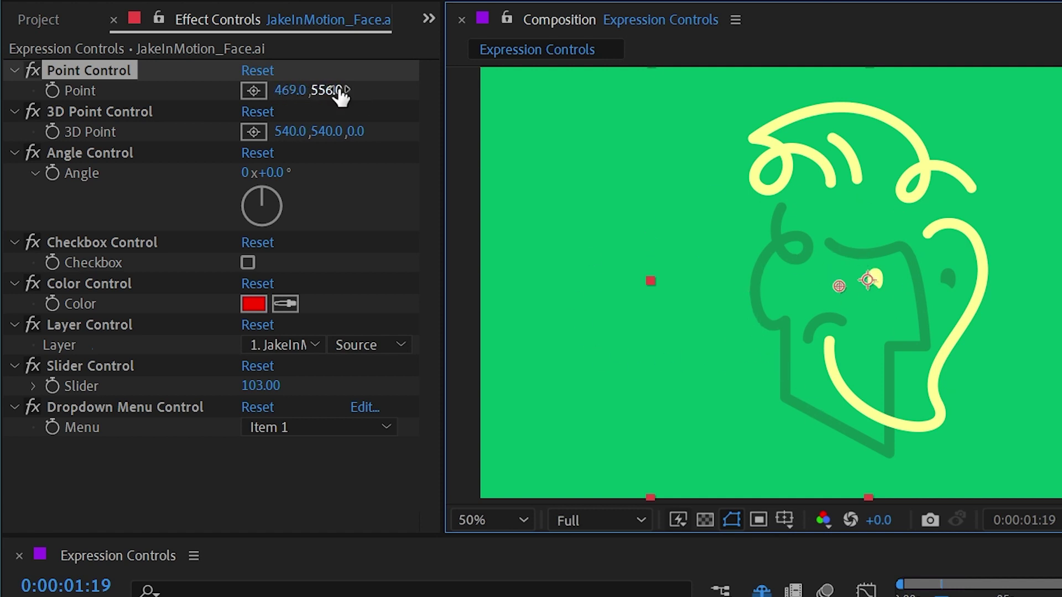
left_click(77, 111)
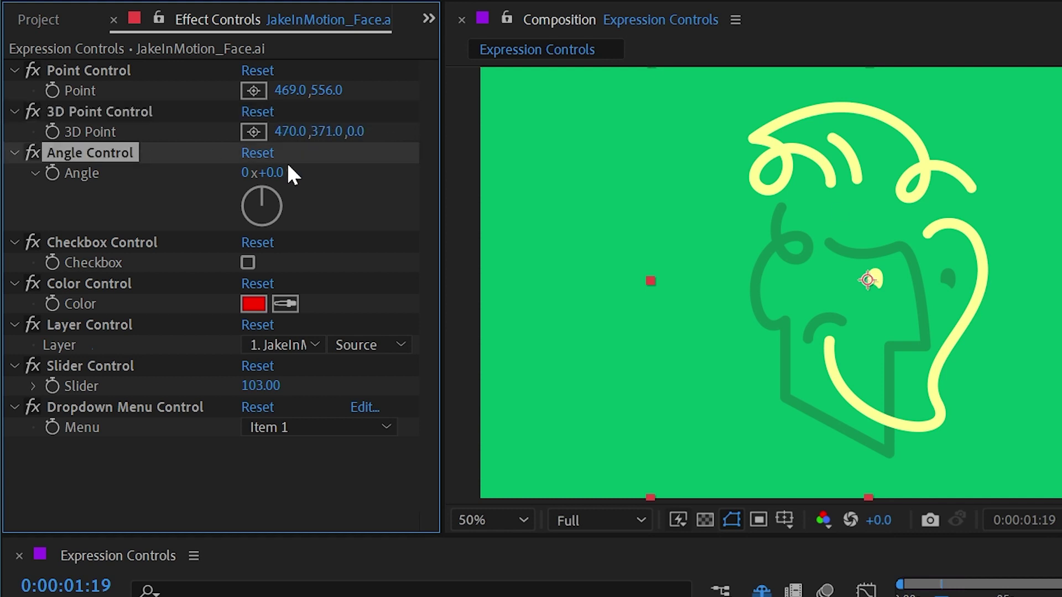
left_click_drag(277, 173, 350, 184)
- Turn the Checkbox Control on and set the Color Control to cyan
left_click(248, 262)
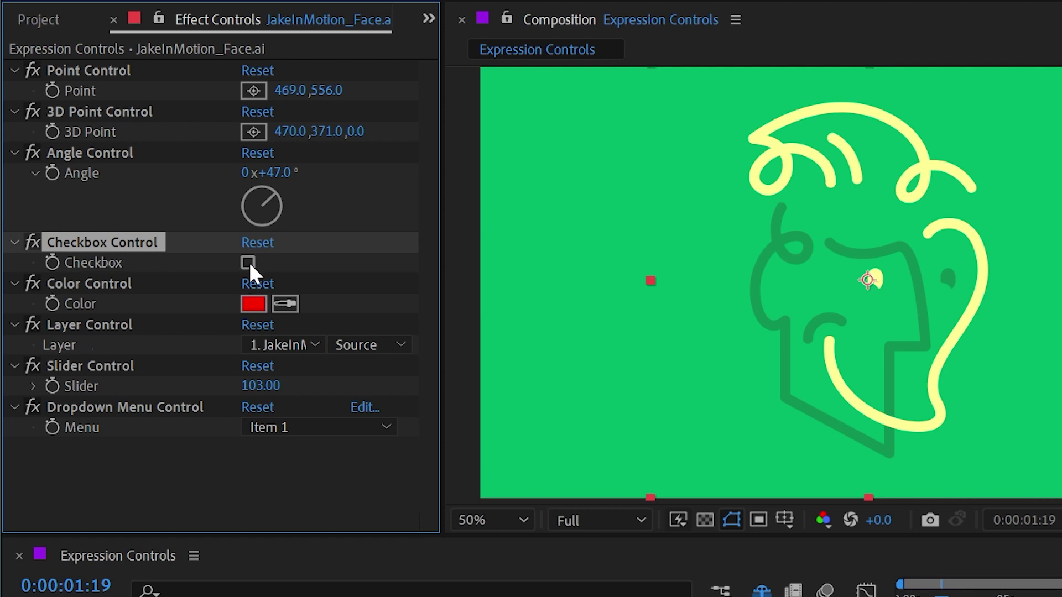
left_click(254, 304)
left_click(351, 315)
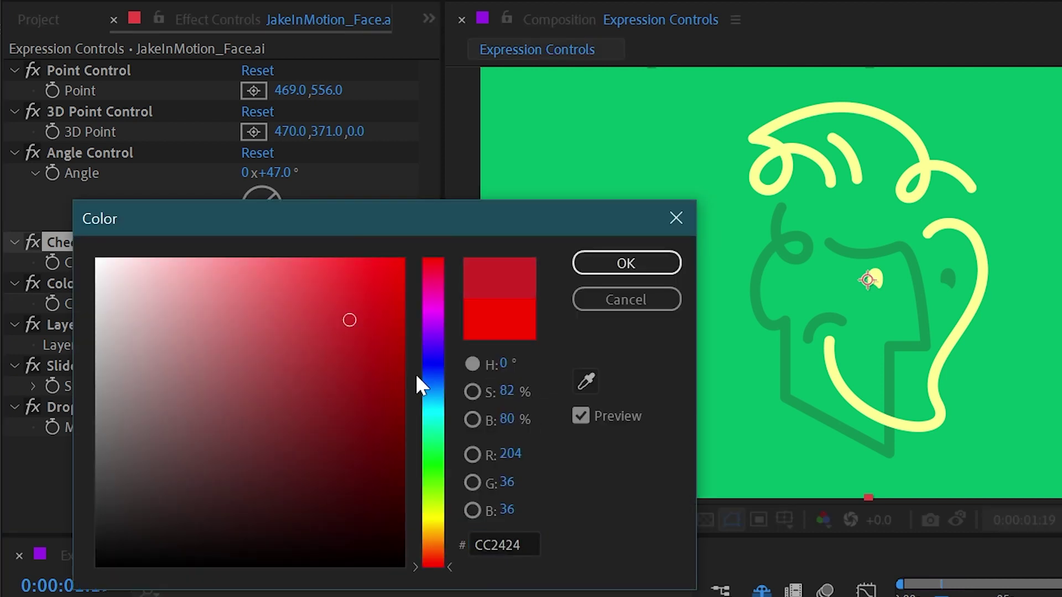
left_click(427, 379)
key("Return")
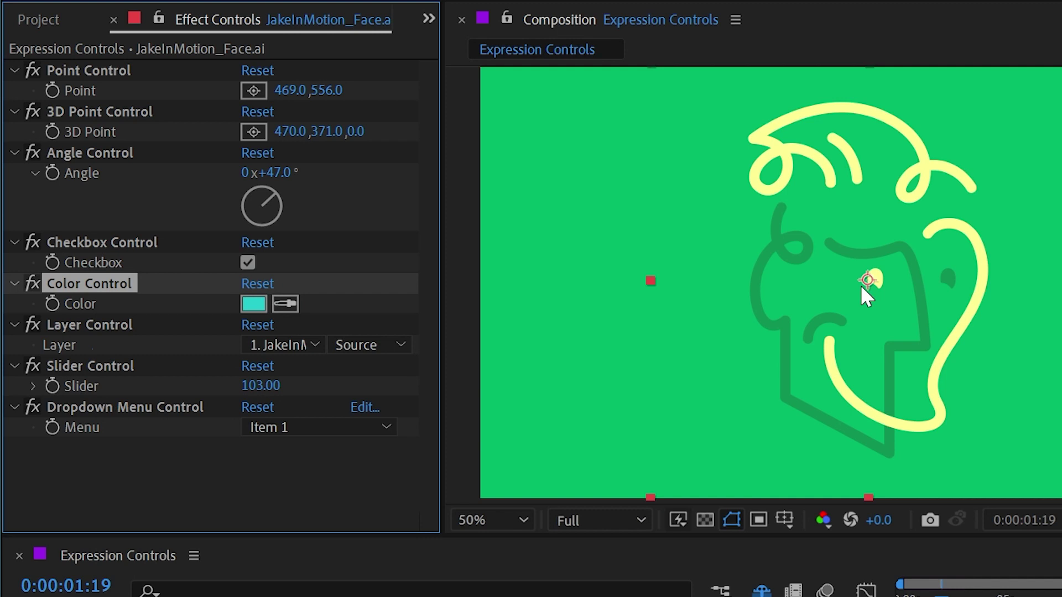
- Keep JakeInMotion_Face.ai as the Layer Control reference, lower Slider to 91, leave Dropdown at Item 1
left_click_drag(442, 328, 556, 327)
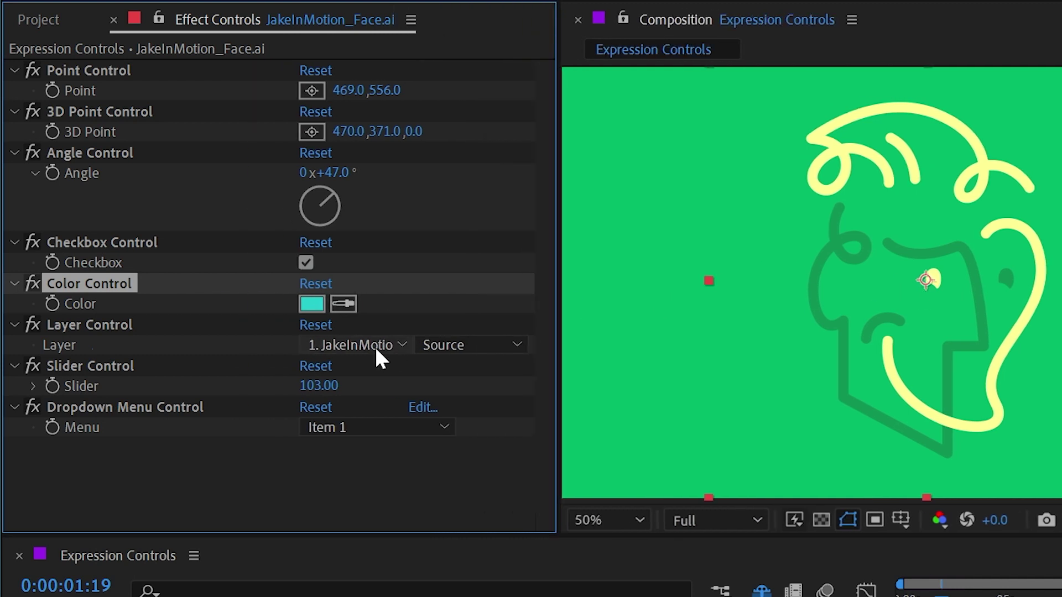
left_click(374, 345)
left_click(245, 332)
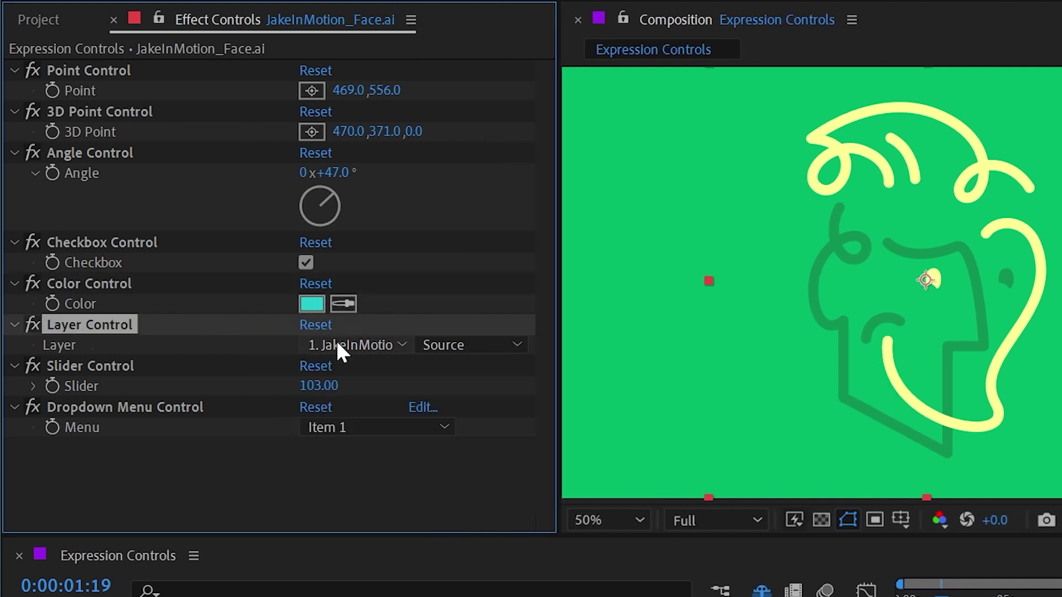
left_click_drag(332, 386, 292, 376)
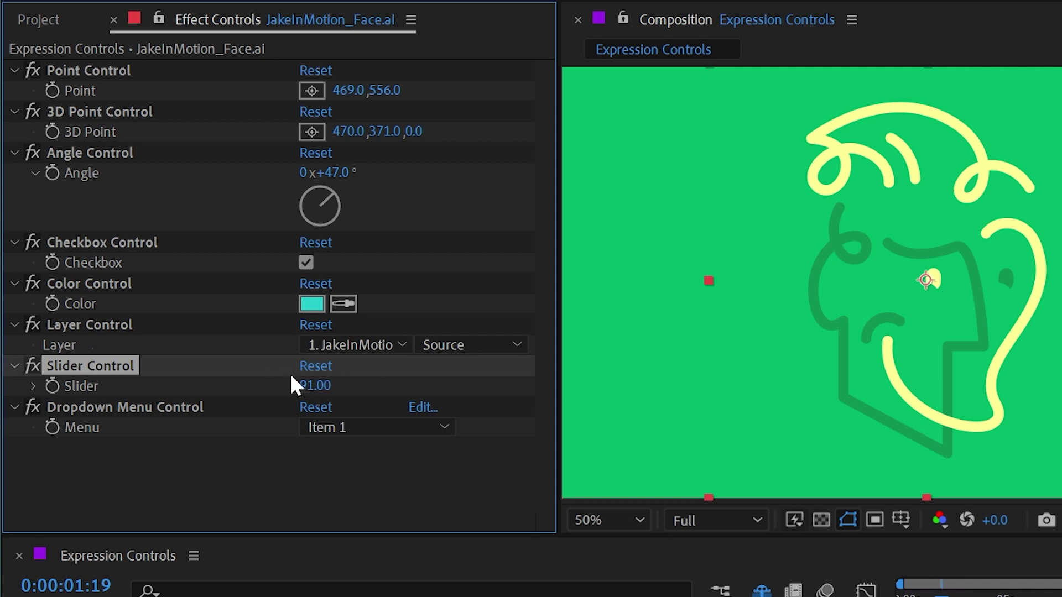
left_click(348, 427)
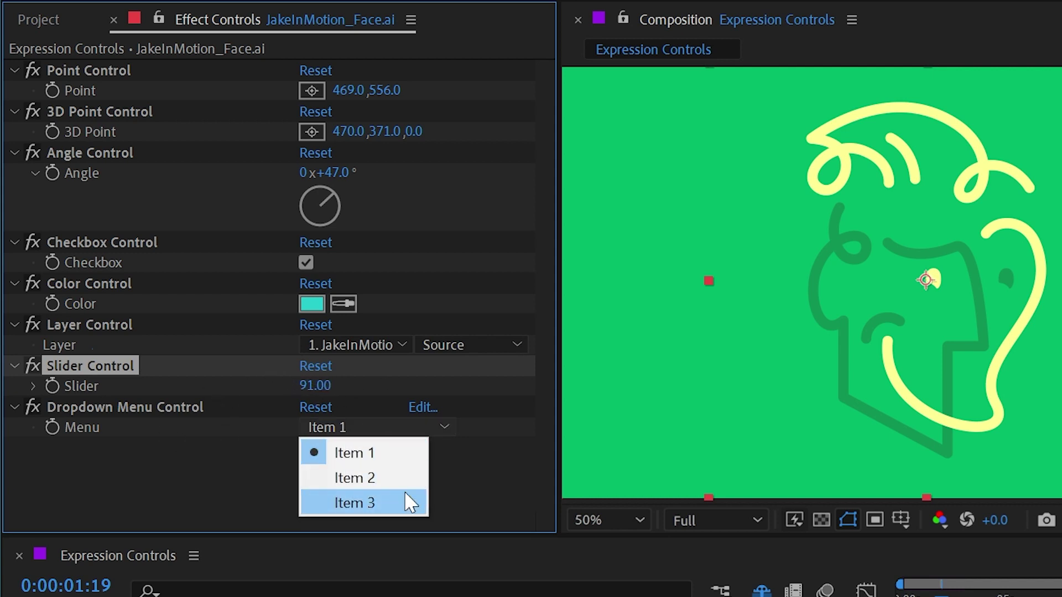
left_click(511, 474)
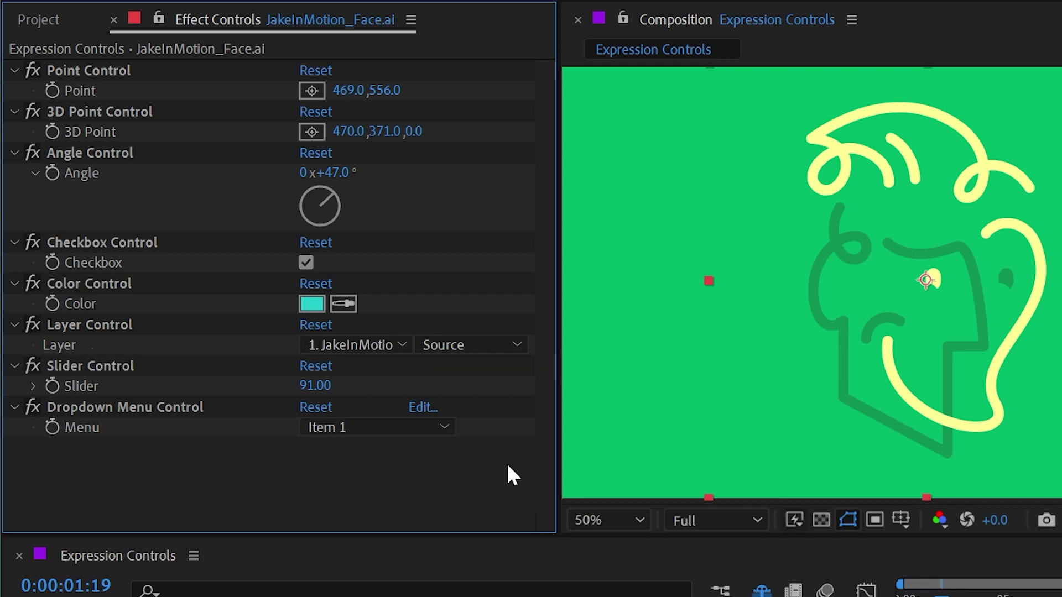
left_click(89, 283)
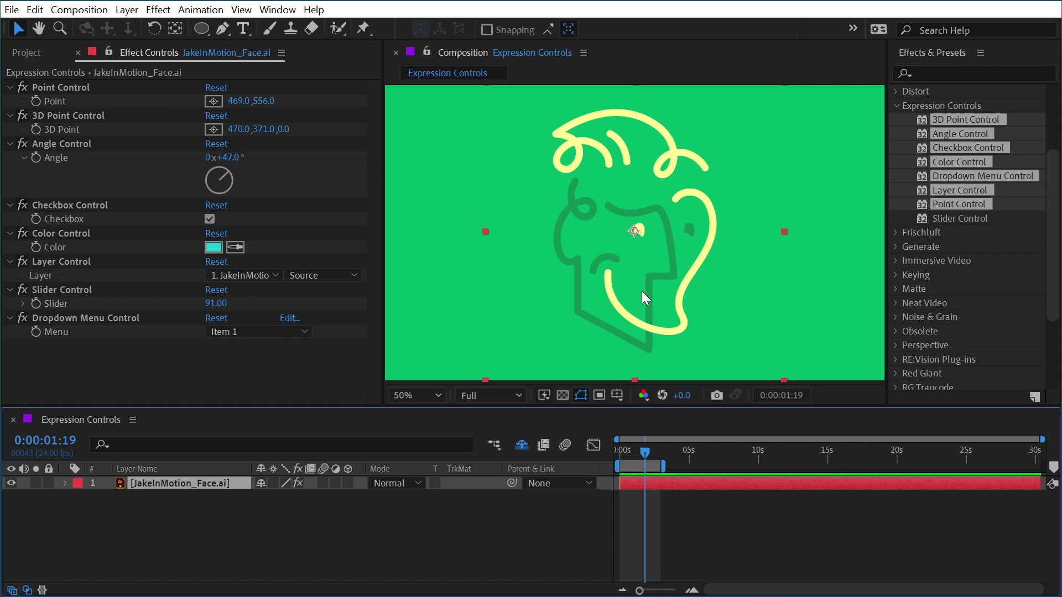
- Apply the Fill effect, found by searching 'fill', to the face layer and reveal its Timeline properties
left_click(937, 73)
type("fil")
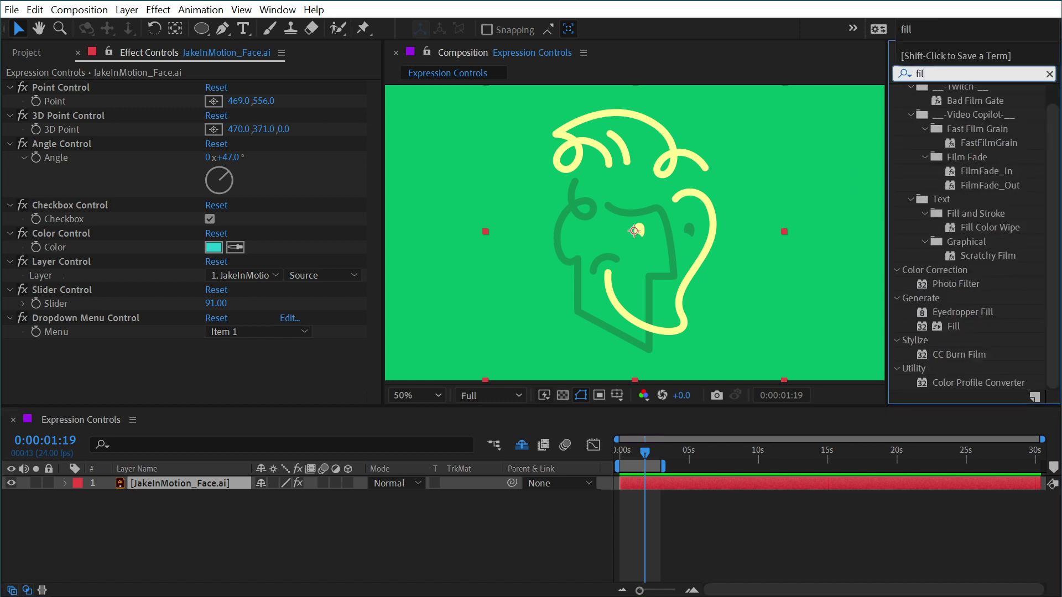
type("l")
left_click(955, 177)
left_click_drag(951, 178, 622, 202)
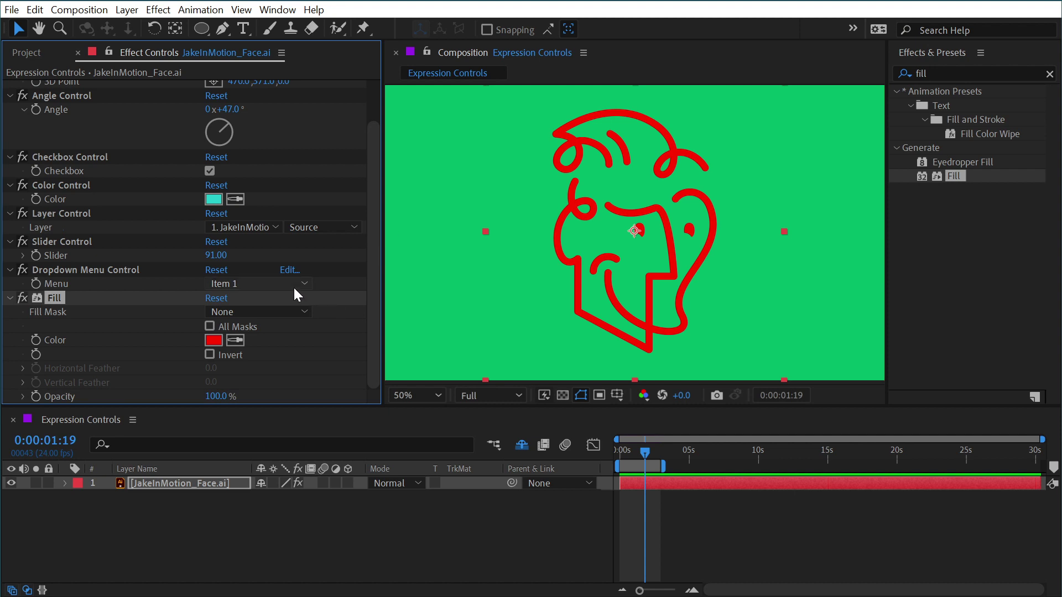
left_click(58, 340)
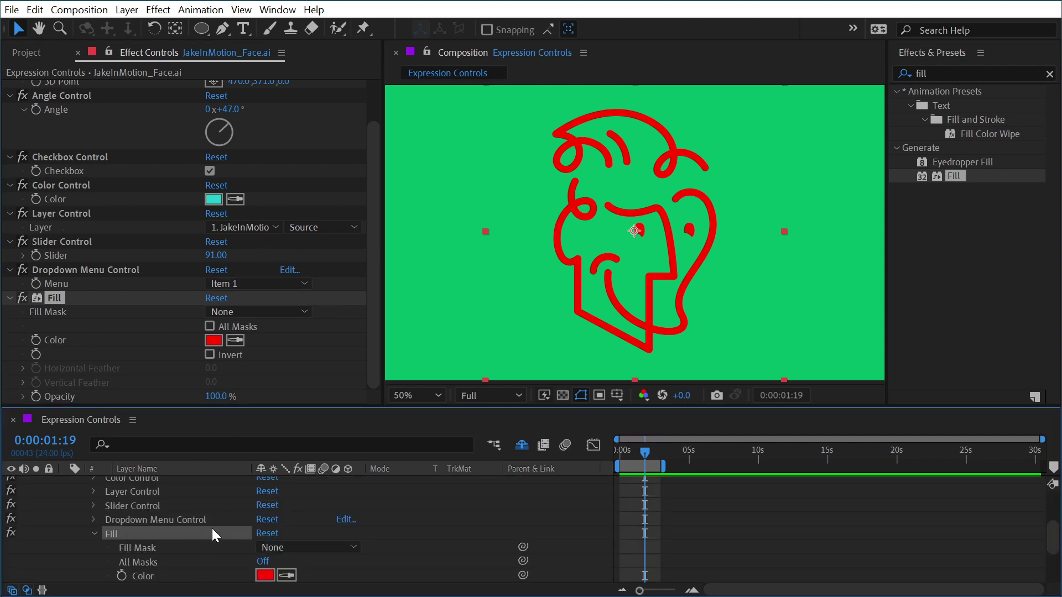
- Pick-whip the Fill's Color property to the Color Control's Color property in the Timeline
left_click(94, 479)
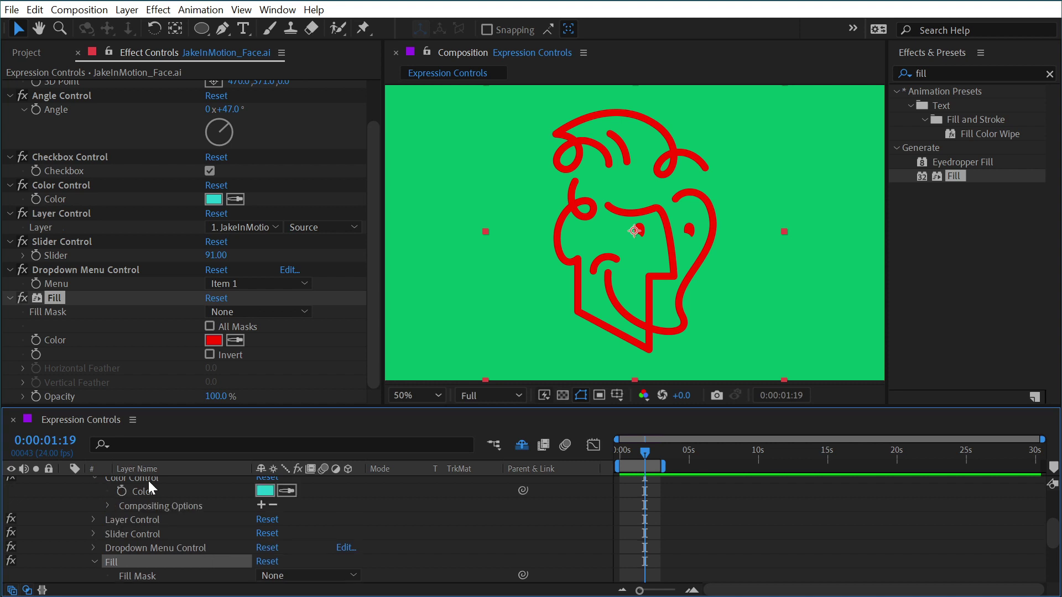
left_click_drag(202, 411, 210, 305)
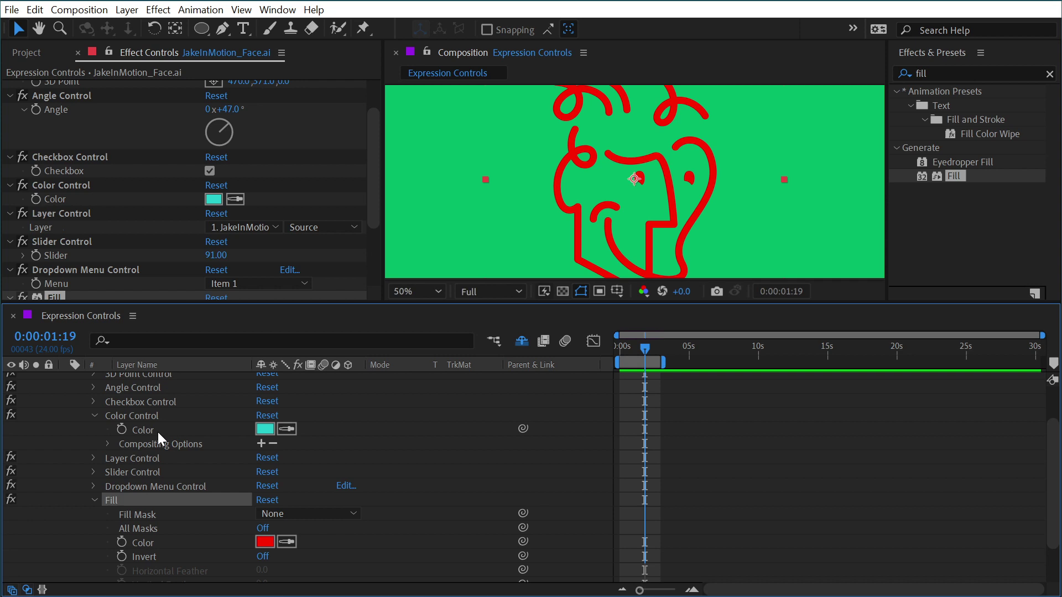
left_click(148, 545)
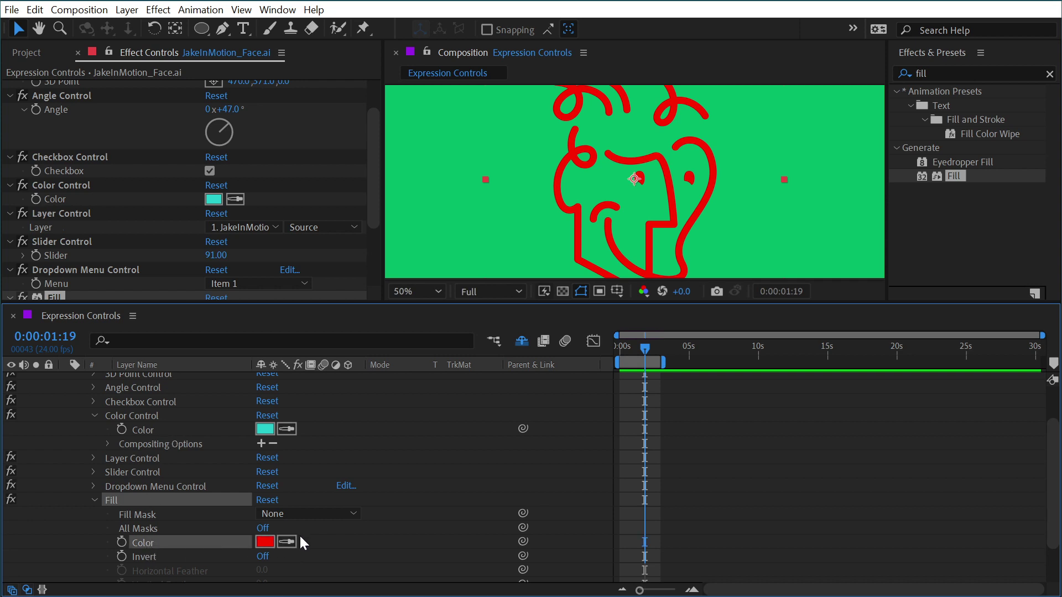
left_click_drag(522, 544, 168, 426)
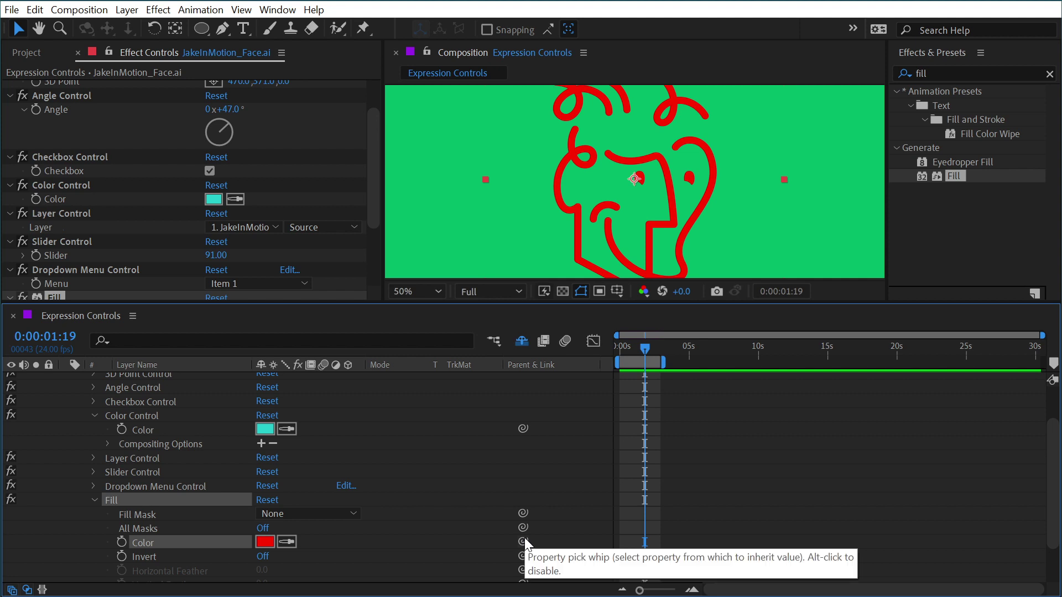
left_click_drag(523, 541, 157, 431)
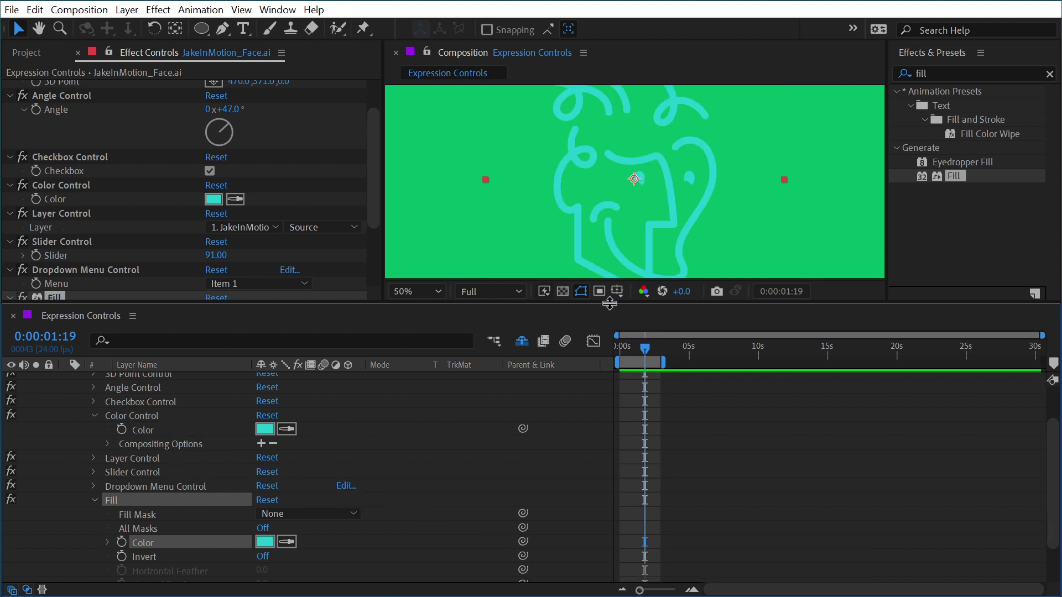
left_click_drag(615, 303, 616, 354)
- Set the Color Control swatch to bright green (5DFEA9) in the Color dialog
scroll(190, 556, "down", 2)
scroll(191, 556, "up", 2)
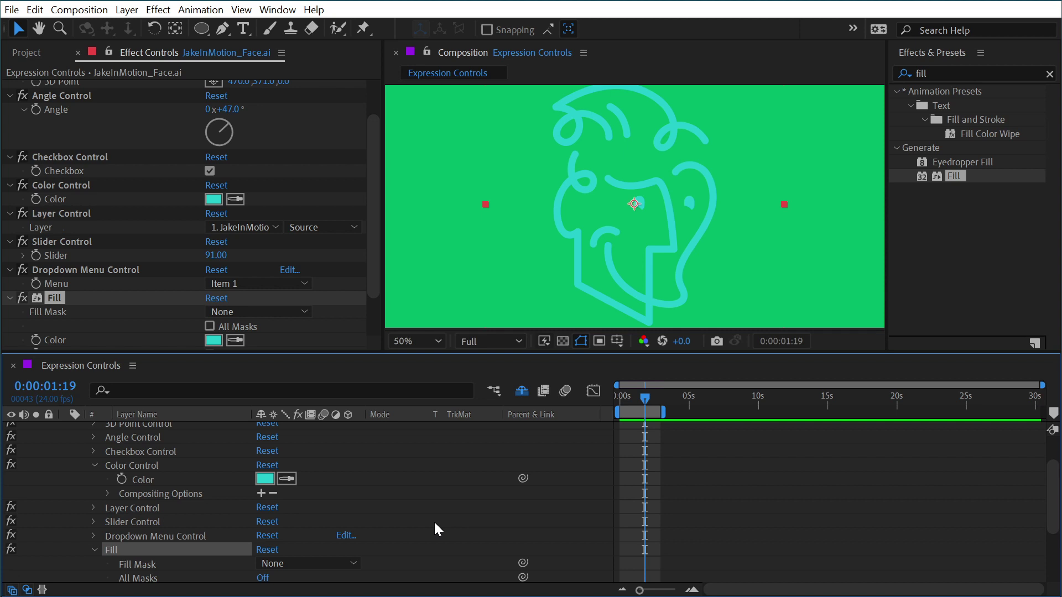
left_click(269, 479)
left_click_drag(289, 294, 291, 245)
left_click_drag(232, 221, 199, 216)
left_click_drag(289, 260, 298, 356)
left_click(405, 220)
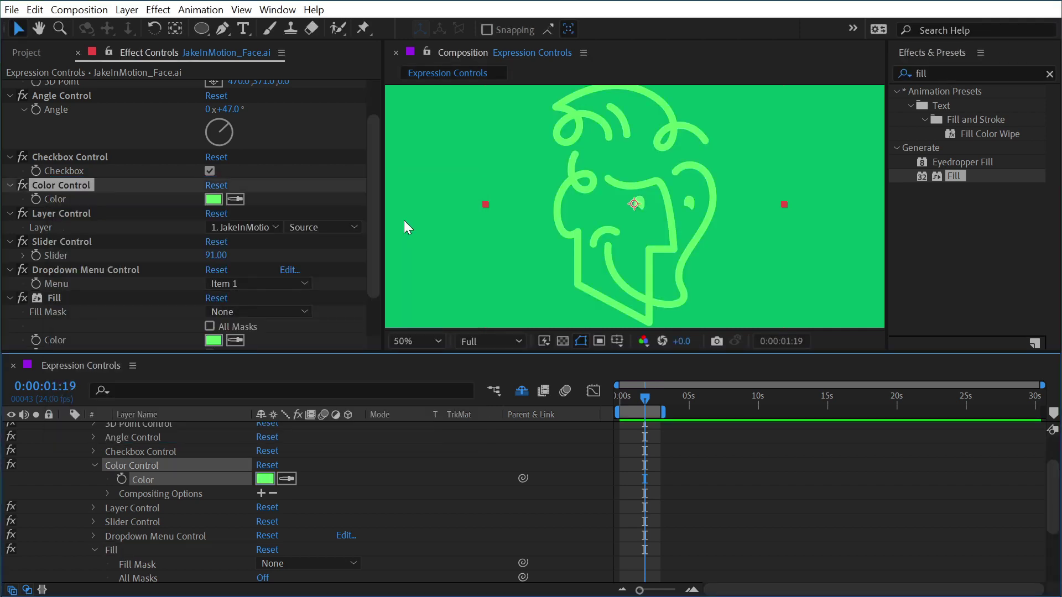
scroll(190, 532, "down", 3)
left_click(151, 567)
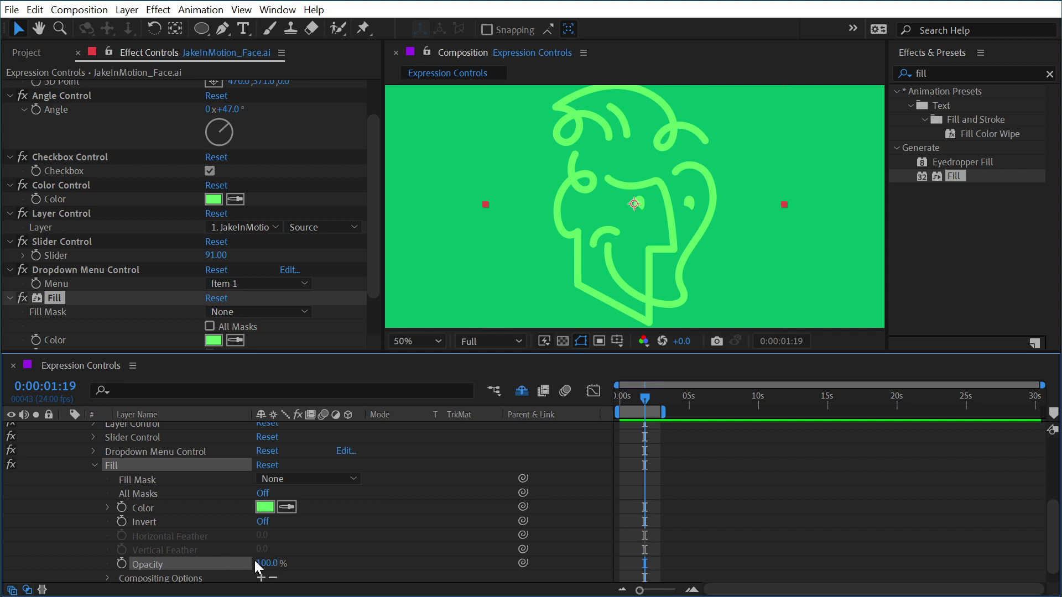
- Pick-whip Fill Opacity to the Slider Control's Slider and lower the slider from 91.00 to 23.00
left_click(93, 438)
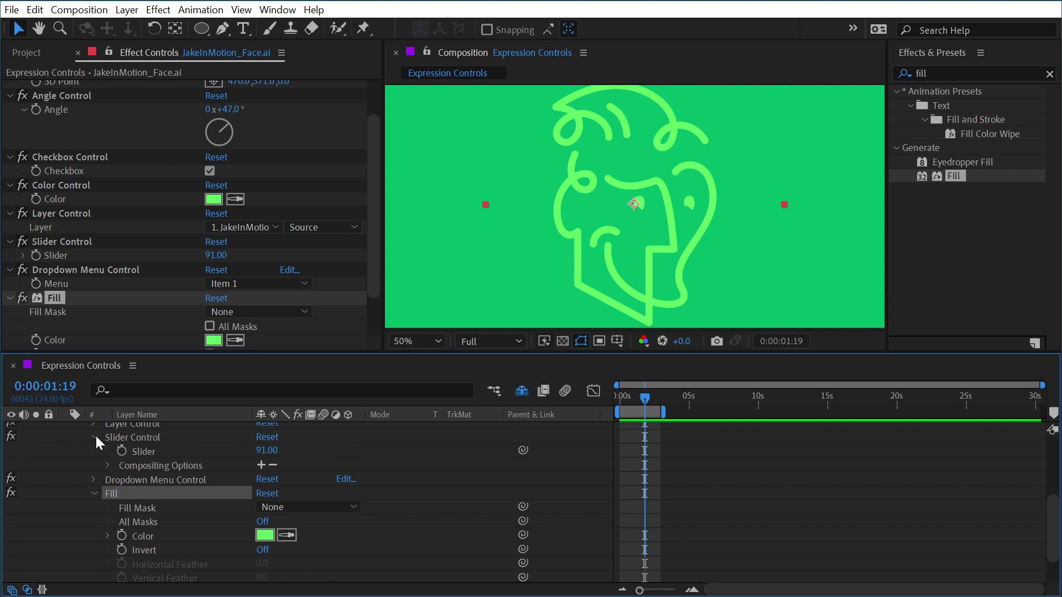
scroll(176, 471, "down", 2)
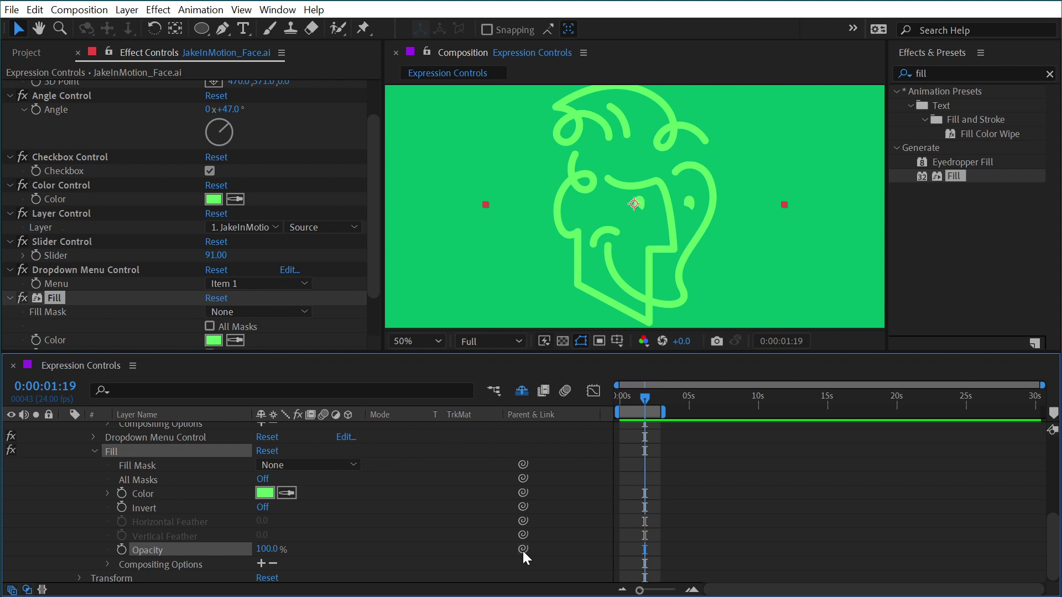
left_click_drag(523, 549, 141, 488)
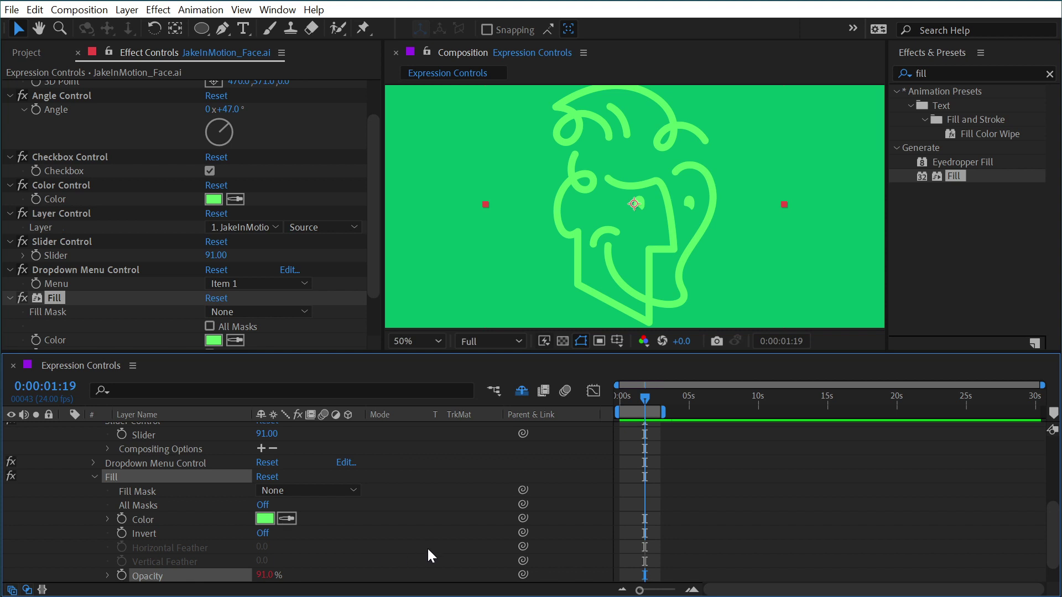
scroll(154, 487, "up", 3)
left_click_drag(267, 476, 207, 476)
scroll(304, 273, "up", 2)
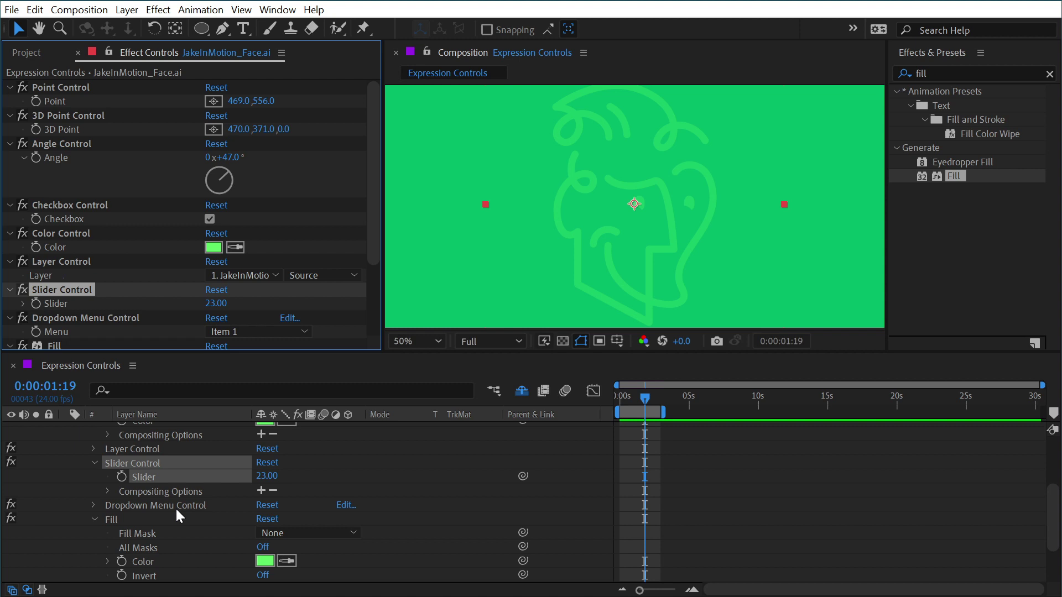
scroll(370, 183, "down", 5)
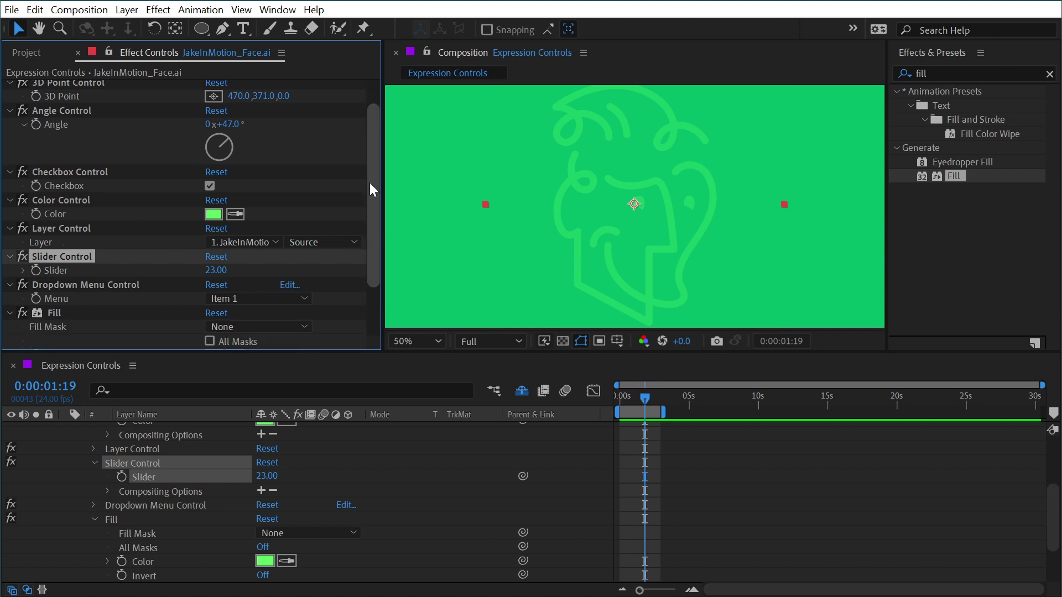
scroll(361, 181, "up", 5)
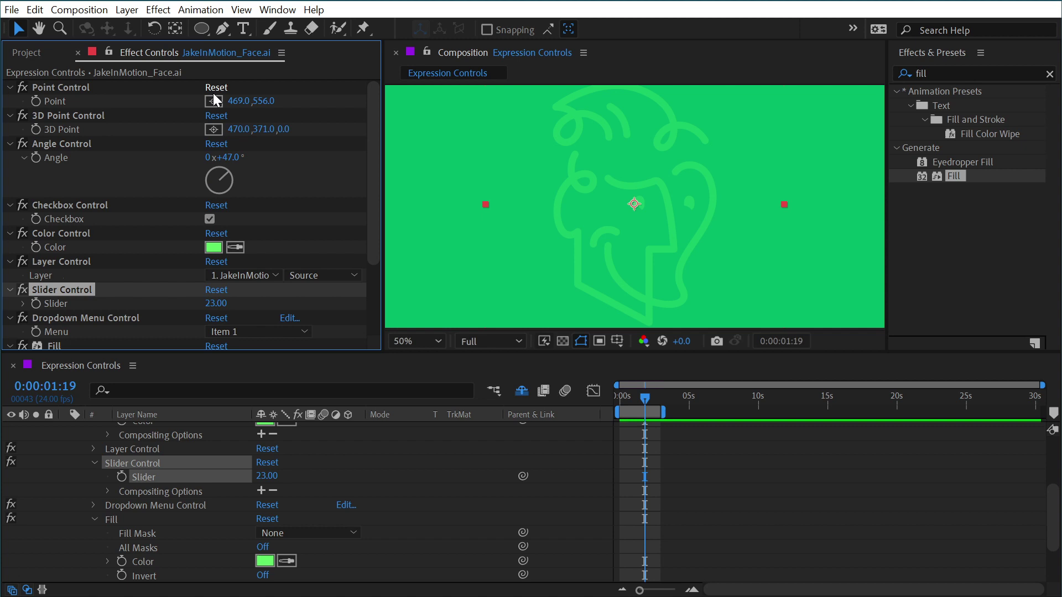
left_click_drag(373, 142, 370, 237)
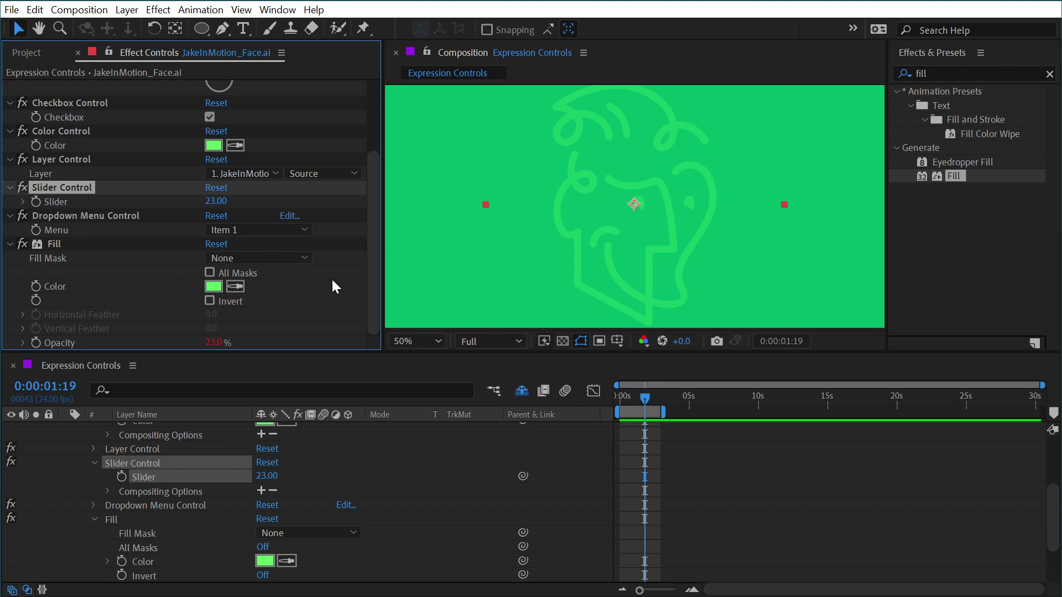
left_click_drag(370, 218, 364, 117)
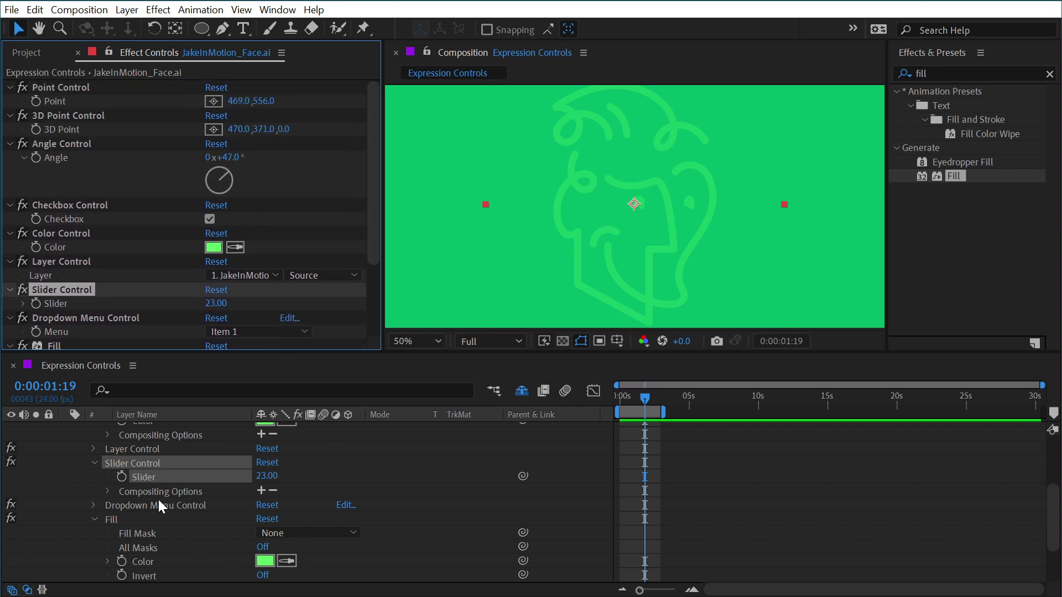
scroll(164, 529, "up", 5)
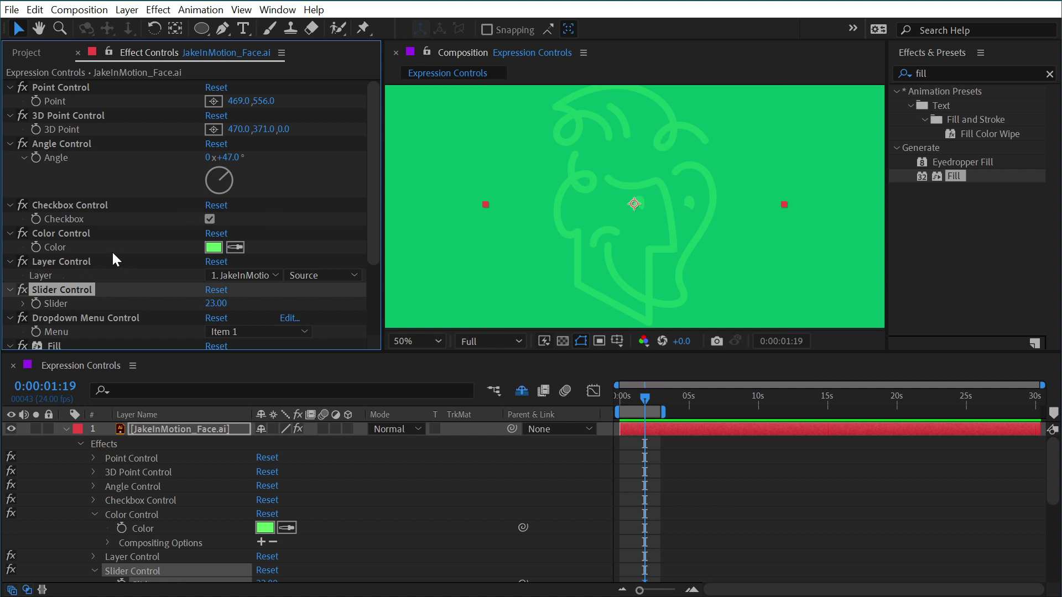
scroll(328, 240, "down", 4)
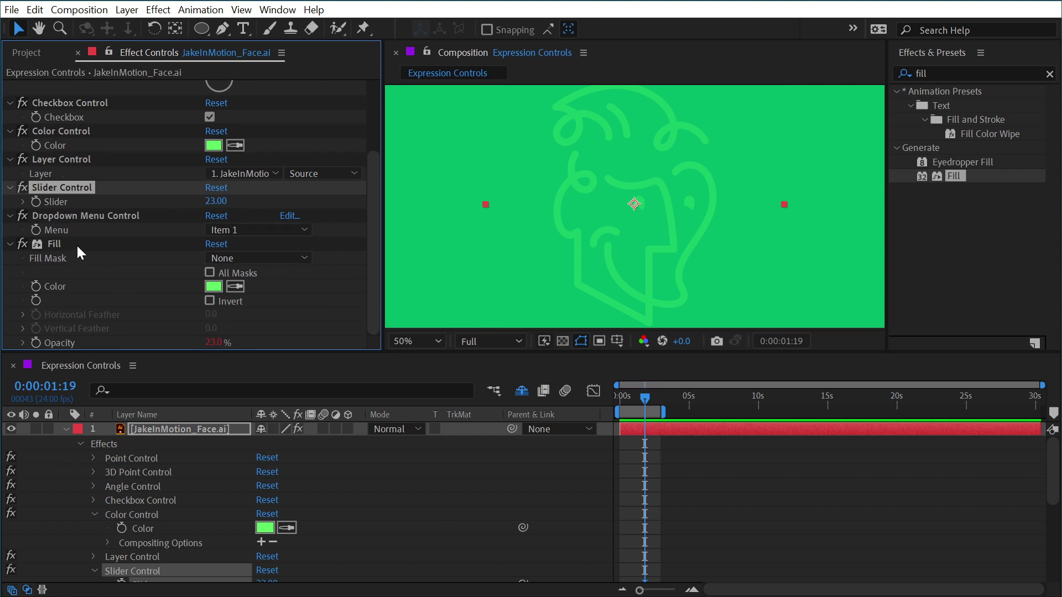
scroll(118, 145, "up", 3)
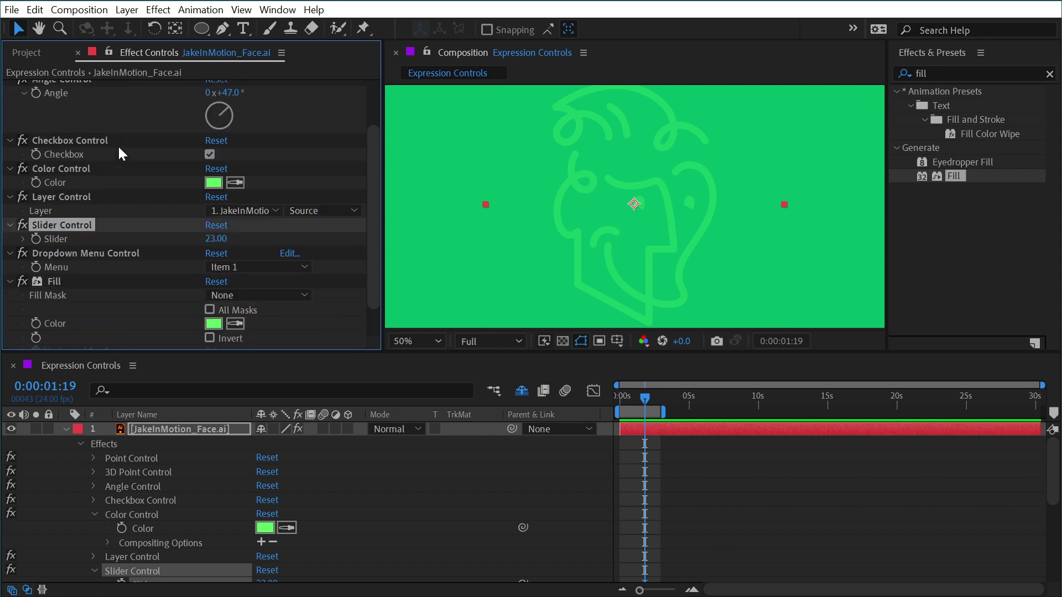